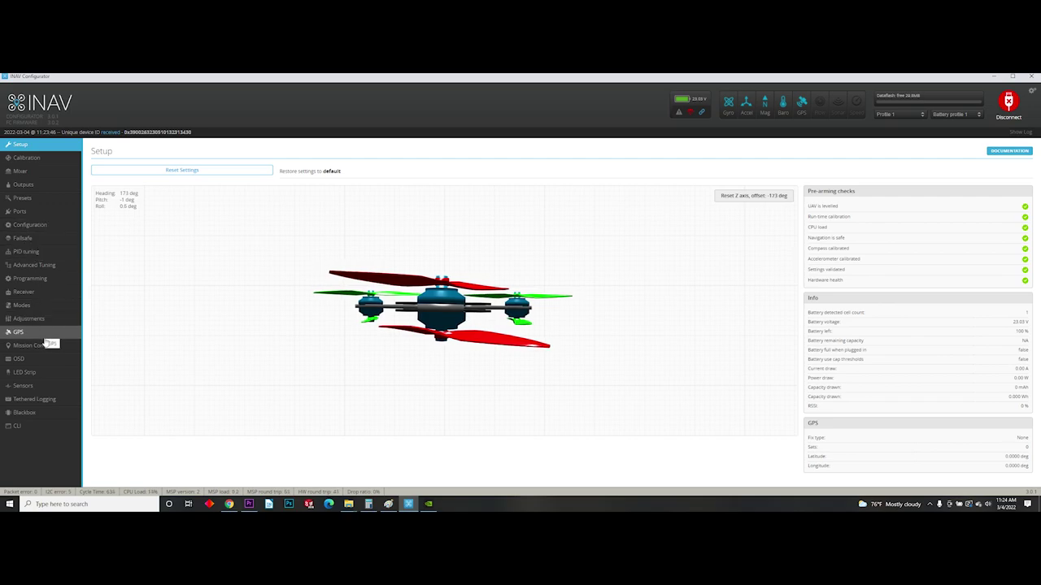
Step: In the receiver settings, try the TAER channel map and return it to AETR
{"action": "left_click", "coordinate": [35, 293]}
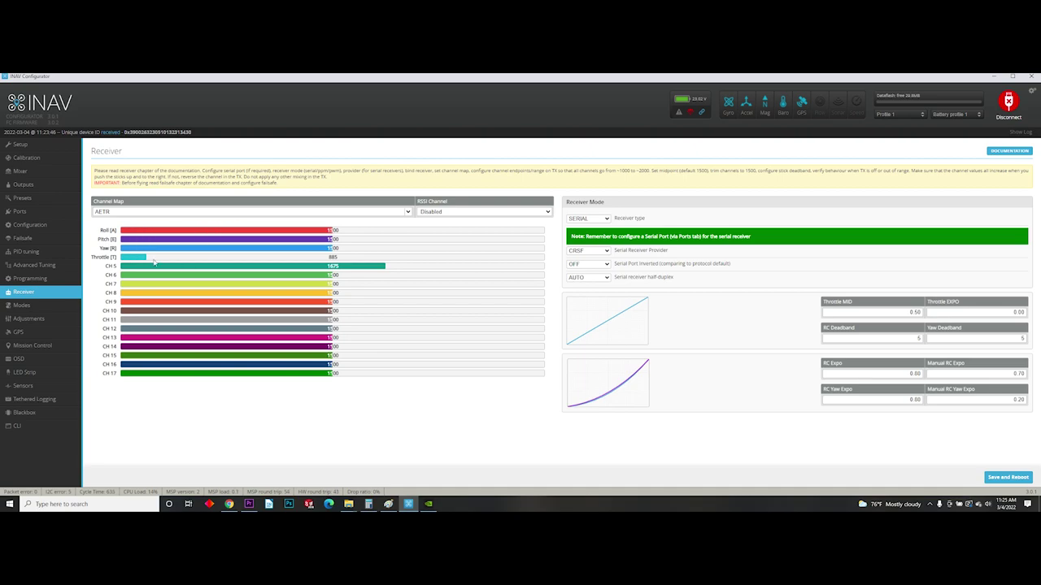
{"action": "left_click", "coordinate": [408, 212]}
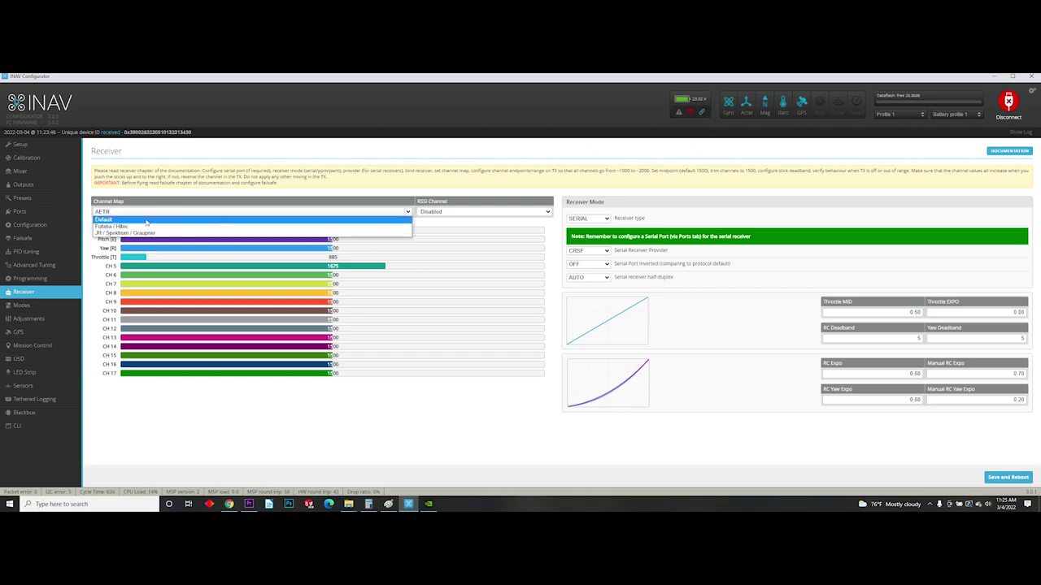
{"action": "left_click", "coordinate": [126, 226]}
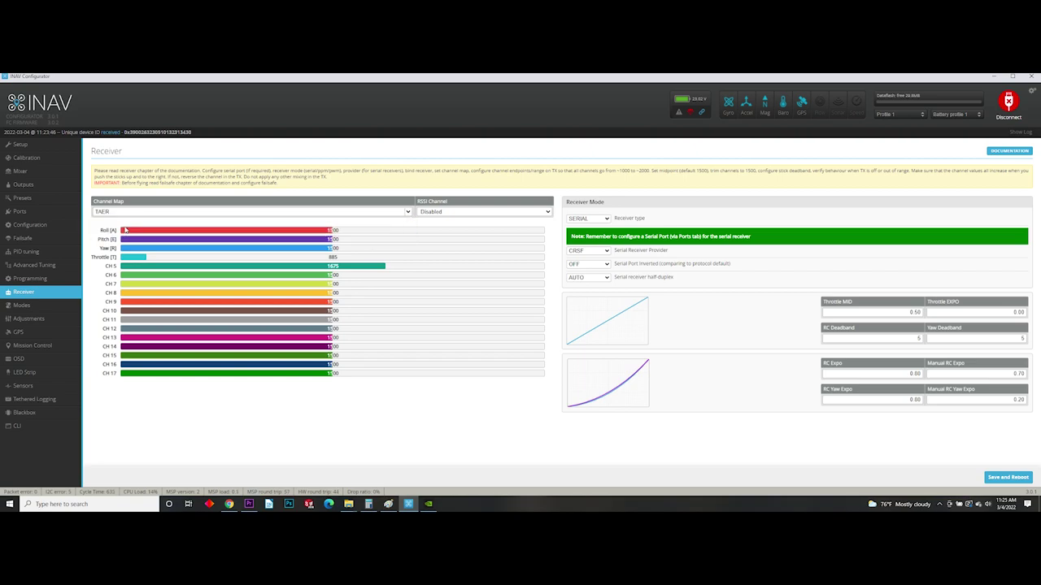
{"action": "left_click", "coordinate": [409, 215]}
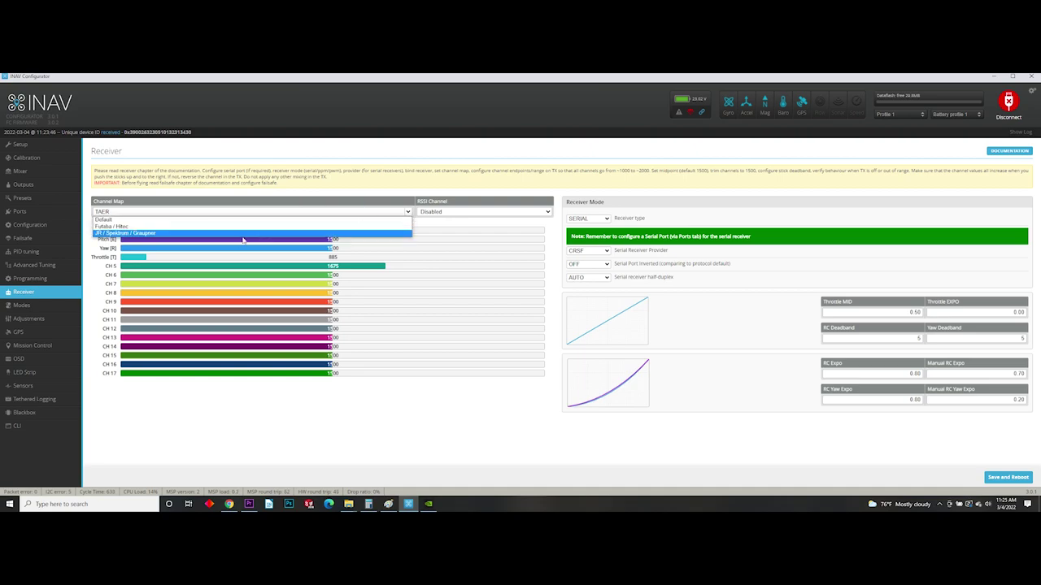
{"action": "left_click", "coordinate": [214, 232]}
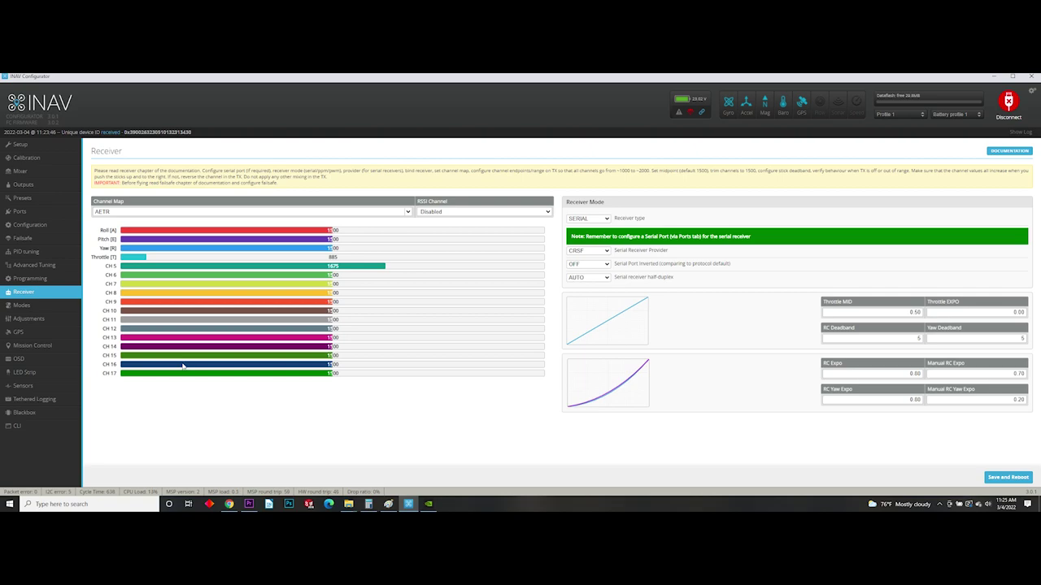
Step: Open the flight modes and review the channels and activation ranges assigned from ARM down to AIR MODE
{"action": "left_click", "coordinate": [23, 305]}
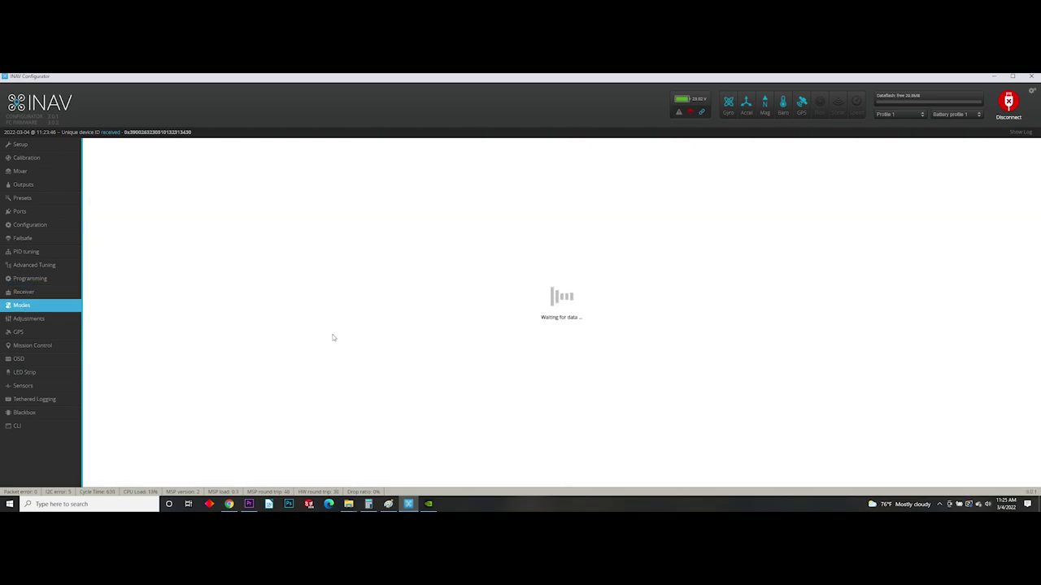
{"action": "scroll", "coordinate": [413, 311], "scroll_direction": "down", "scroll_amount": 3}
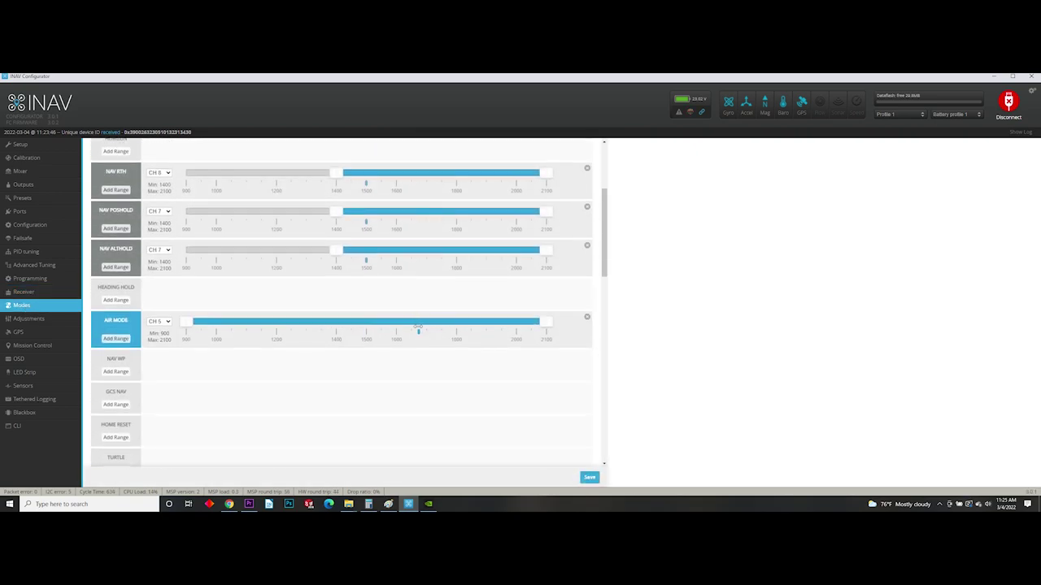
{"action": "scroll", "coordinate": [425, 390], "scroll_direction": "up", "scroll_amount": 2}
{"action": "scroll", "coordinate": [429, 394], "scroll_direction": "up", "scroll_amount": 1}
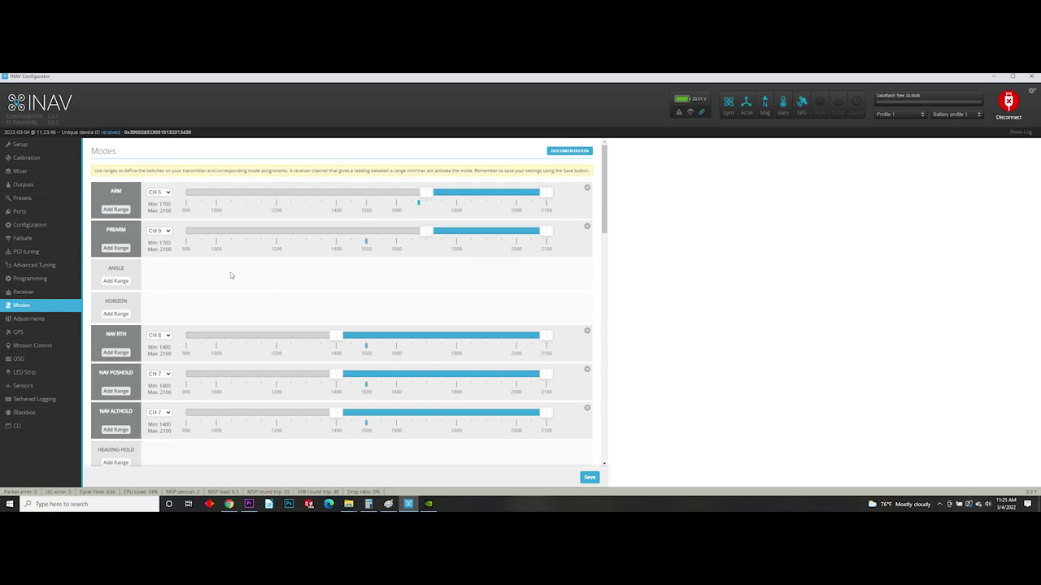
{"action": "scroll", "coordinate": [398, 363], "scroll_direction": "down", "scroll_amount": 5}
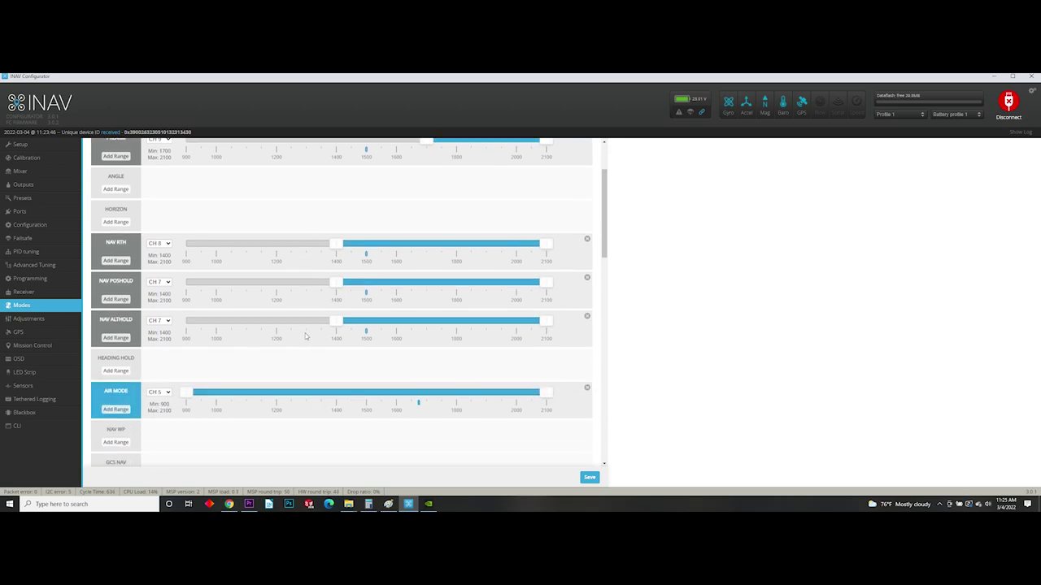
{"action": "scroll", "coordinate": [399, 363], "scroll_direction": "up", "scroll_amount": 6}
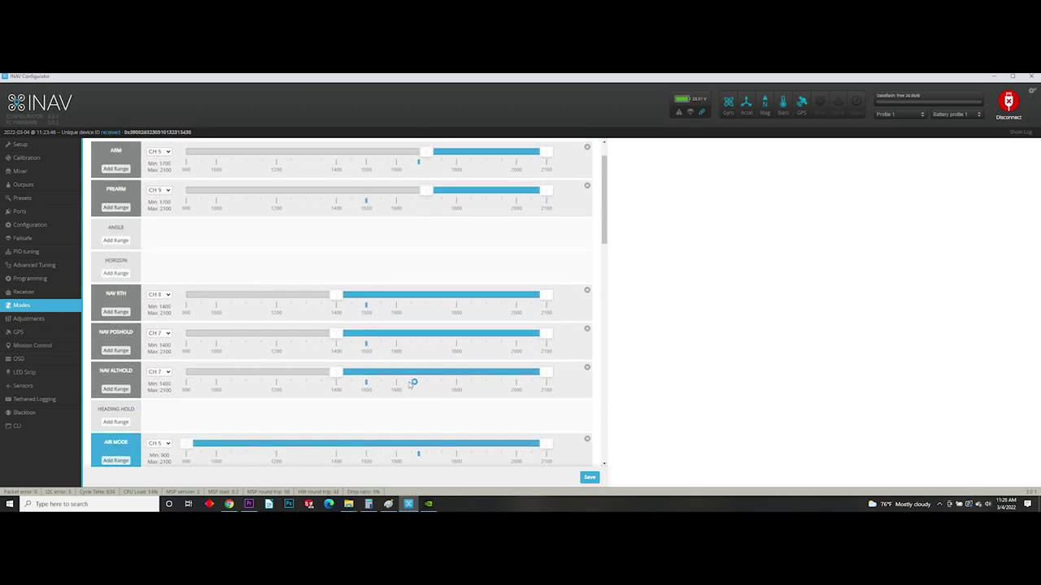
Step: Compare ARM's channel assignment and activation range with the channel and full-width range of AIR MODE
{"action": "left_click", "coordinate": [167, 193]}
{"action": "left_click", "coordinate": [167, 193]}
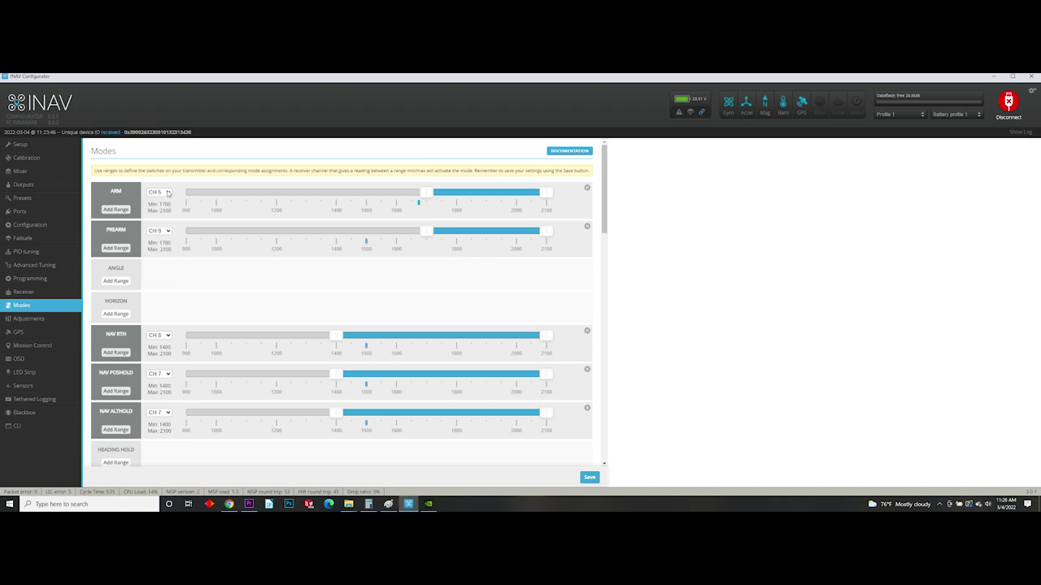
{"action": "scroll", "coordinate": [165, 329], "scroll_direction": "down", "scroll_amount": 4}
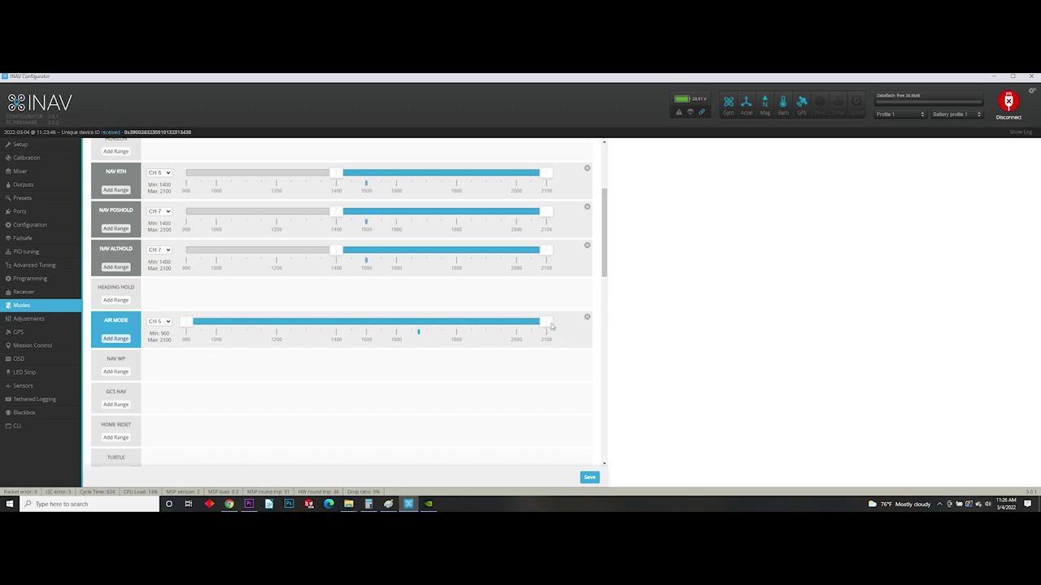
{"action": "mouse_move", "coordinate": [195, 322]}
{"action": "left_mouse_down"}
{"action": "mouse_move", "coordinate": [402, 322]}
{"action": "mouse_move", "coordinate": [188, 322]}
{"action": "left_mouse_up"}
{"action": "scroll", "coordinate": [418, 334], "scroll_direction": "up", "scroll_amount": 3}
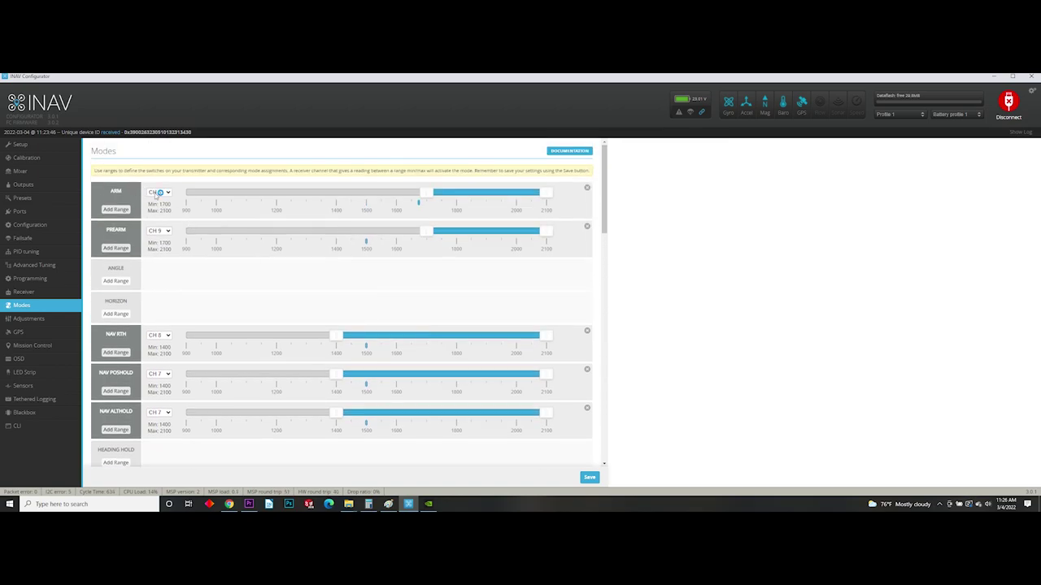
{"action": "scroll", "coordinate": [207, 342], "scroll_direction": "down", "scroll_amount": 3}
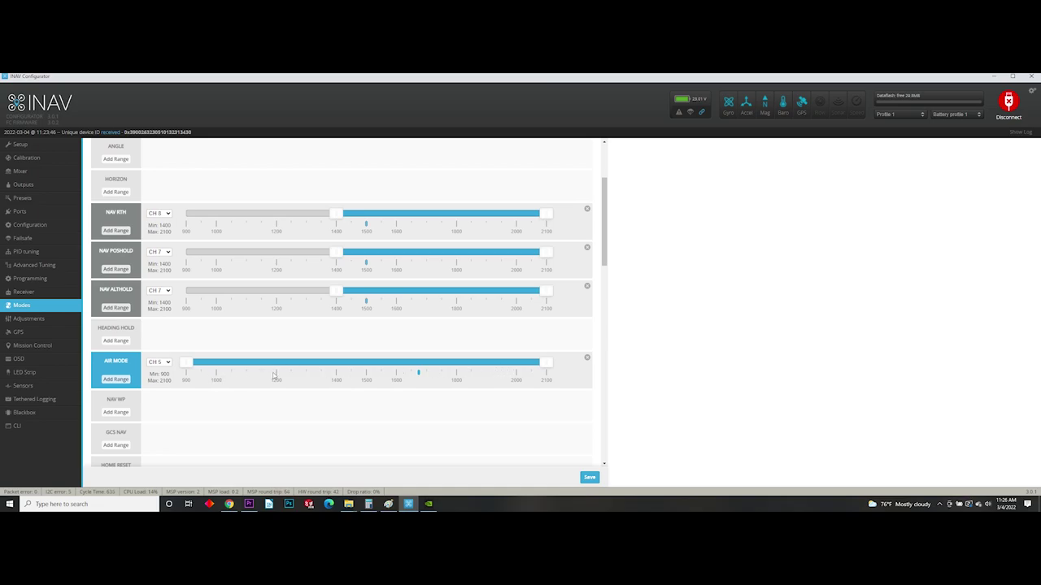
{"action": "scroll", "coordinate": [455, 386], "scroll_direction": "up", "scroll_amount": 3}
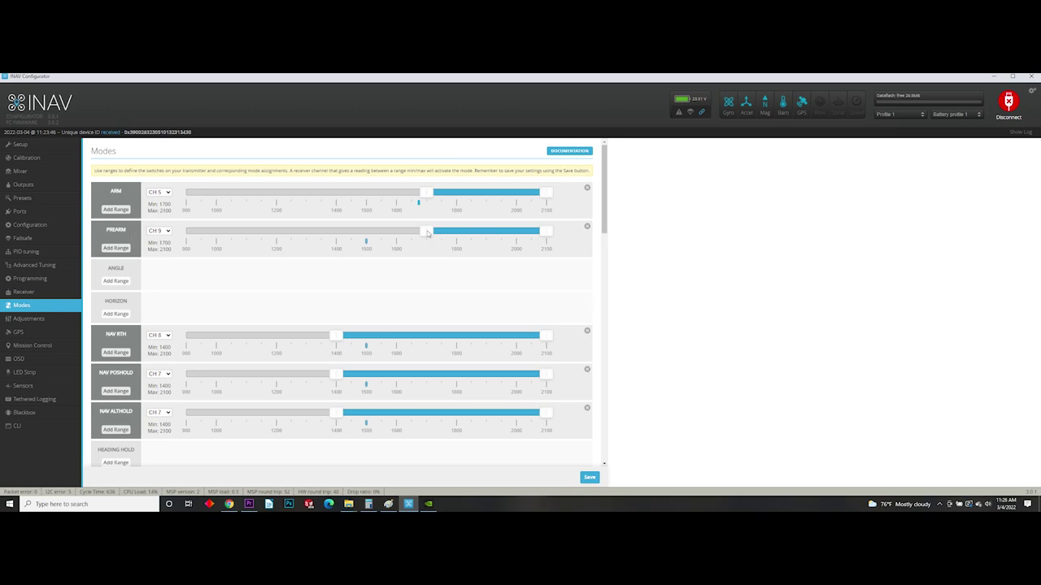
Step: Select CH 9 as the channel for PREARM
{"action": "left_click", "coordinate": [169, 233]}
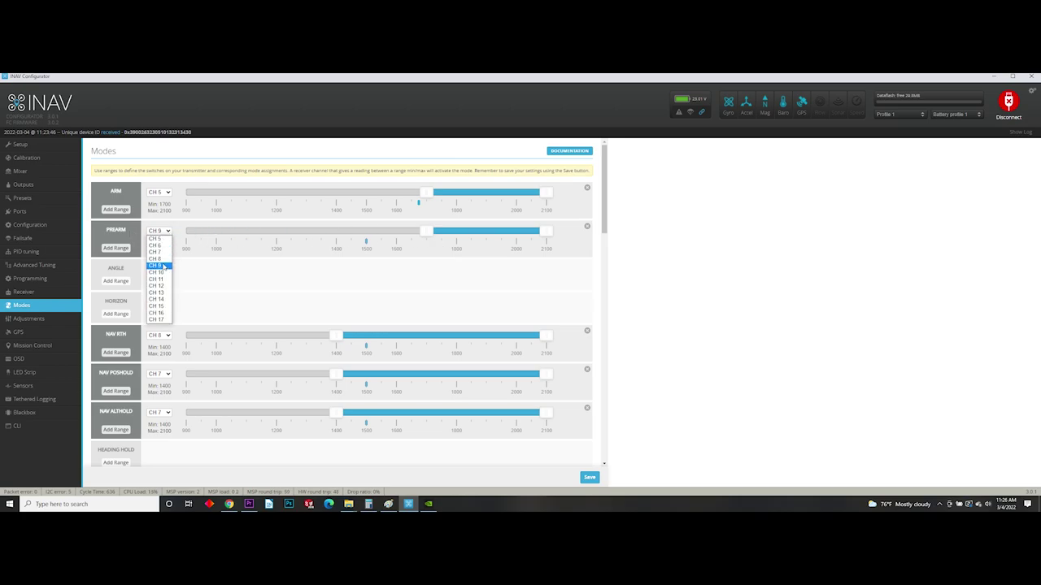
{"action": "left_click", "coordinate": [156, 265]}
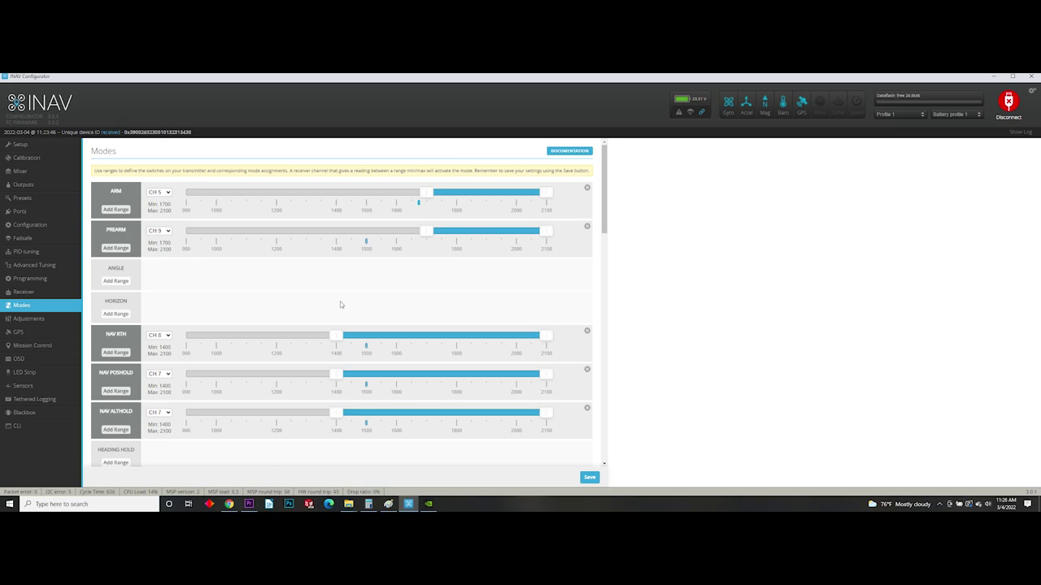
Step: Check the channel assignments of the NAV POSHOLD and NAV ALTHOLD modes
{"action": "scroll", "coordinate": [340, 305], "scroll_direction": "down", "scroll_amount": 1}
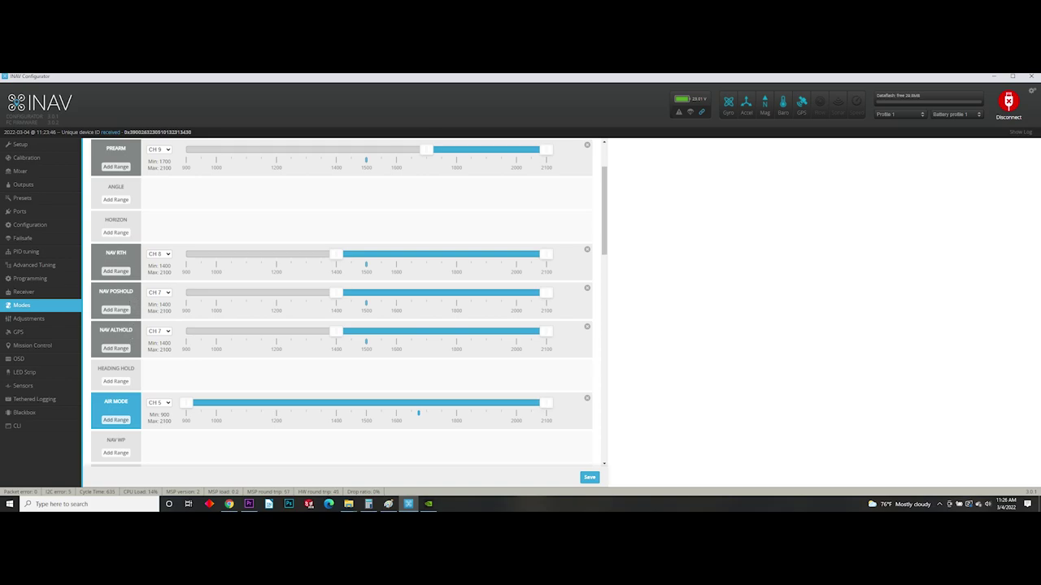
{"action": "left_click_drag", "start_coordinate": [101, 291], "coordinate": [138, 294]}
{"action": "left_click_drag", "start_coordinate": [134, 332], "coordinate": [98, 331]}
{"action": "left_click", "coordinate": [166, 292]}
{"action": "left_click", "coordinate": [169, 300]}
{"action": "left_click", "coordinate": [168, 331]}
{"action": "left_click", "coordinate": [167, 327]}
Step: Try lower starting points for the NAV POSHOLD range and return it to 1400–2100
{"action": "left_click_drag", "start_coordinate": [336, 293], "coordinate": [187, 293]}
{"action": "mouse_move", "coordinate": [546, 292]}
{"action": "left_mouse_down"}
{"action": "mouse_move", "coordinate": [341, 293]}
{"action": "mouse_move", "coordinate": [548, 293]}
{"action": "left_mouse_up"}
{"action": "left_click_drag", "start_coordinate": [188, 294], "coordinate": [337, 294]}
{"action": "left_click_drag", "start_coordinate": [336, 293], "coordinate": [262, 294]}
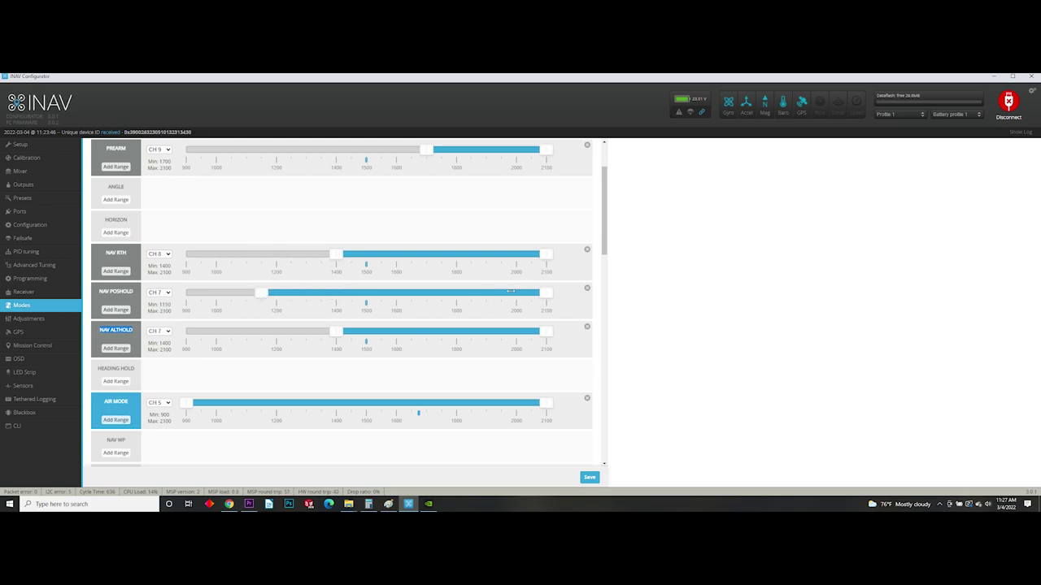
{"action": "mouse_move", "coordinate": [549, 293]}
{"action": "left_mouse_down"}
{"action": "mouse_move", "coordinate": [434, 293]}
{"action": "mouse_move", "coordinate": [565, 293]}
{"action": "left_mouse_up"}
{"action": "left_click_drag", "start_coordinate": [258, 293], "coordinate": [338, 294]}
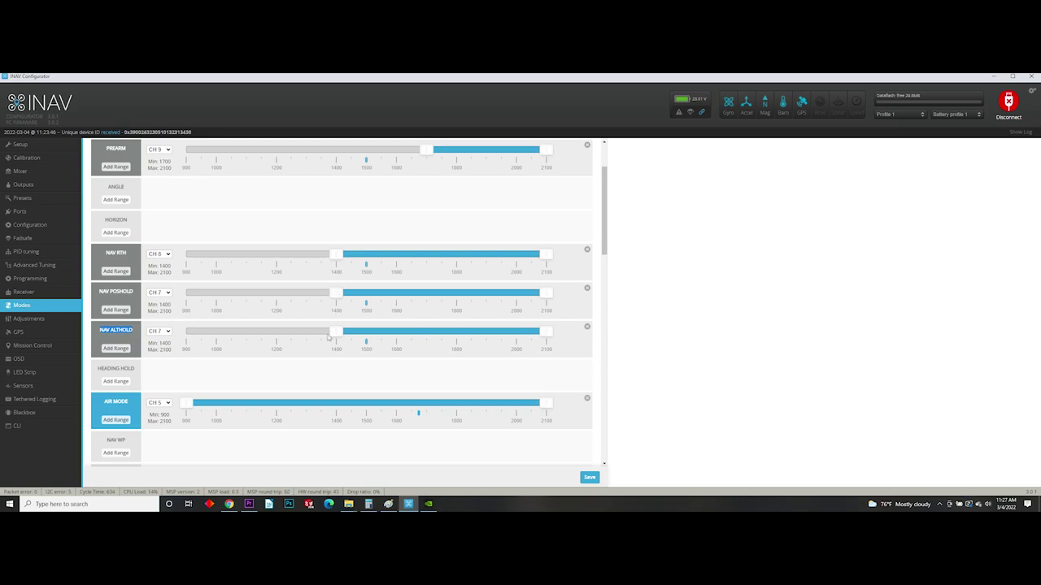
{"action": "left_click", "coordinate": [150, 319]}
Step: Select CH 8 as the channel for NAV RTH
{"action": "scroll", "coordinate": [167, 341], "scroll_direction": "up", "scroll_amount": 2}
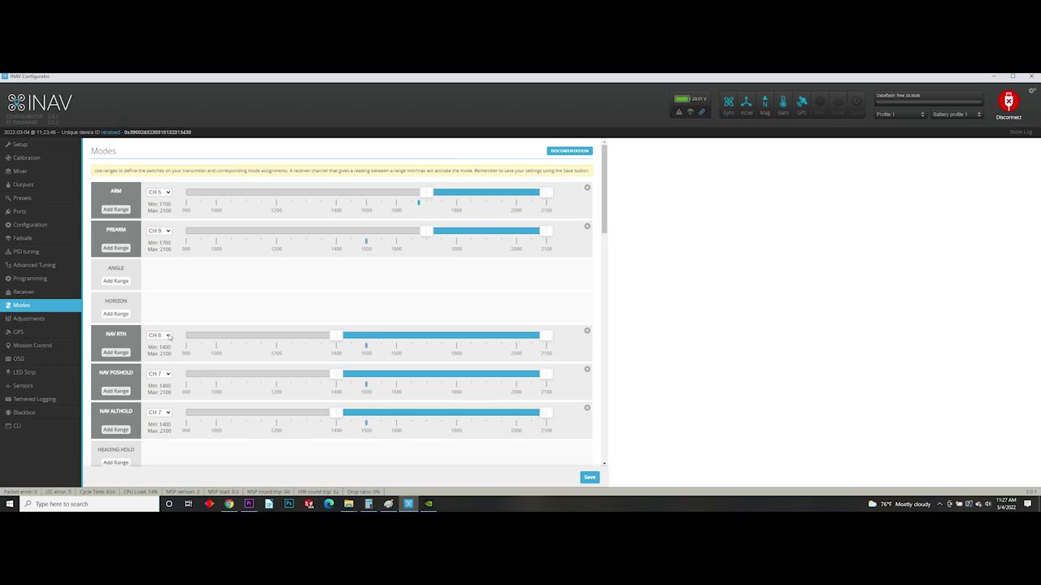
{"action": "left_click", "coordinate": [168, 336]}
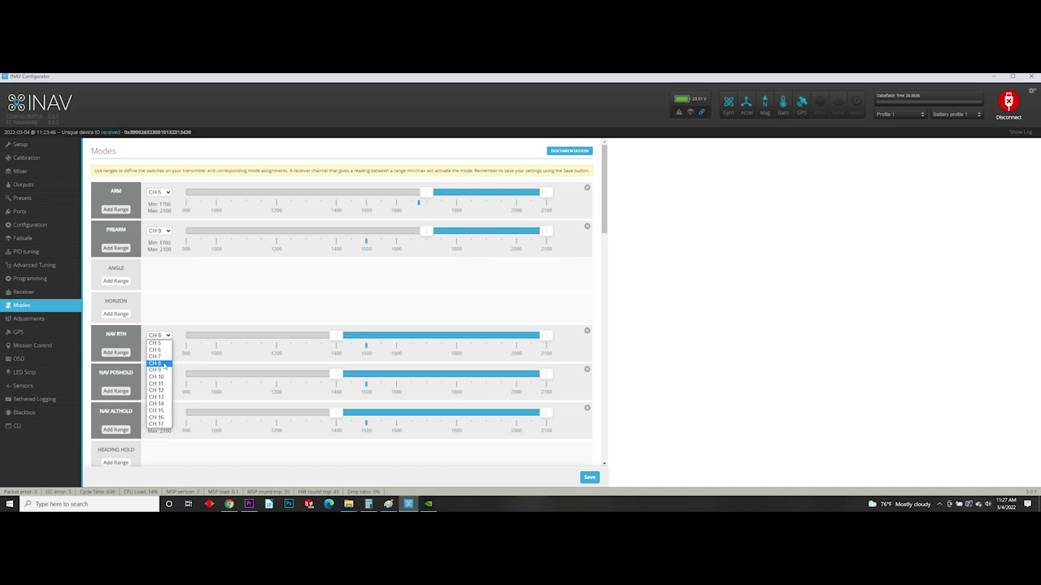
{"action": "left_click", "coordinate": [166, 366]}
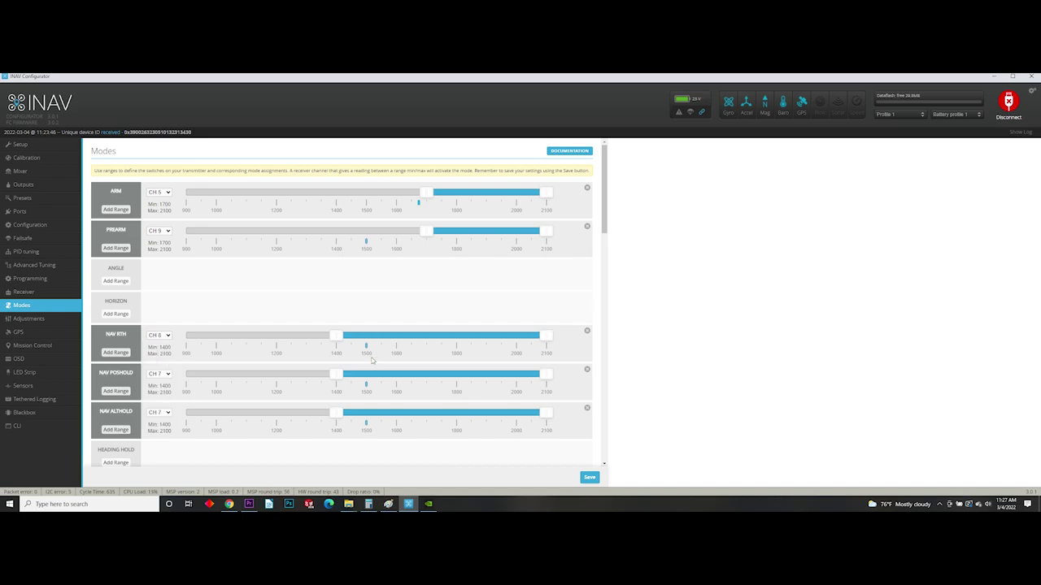
Step: Review the configured ranges of the navigation modes and AIR MODE in the modes list
{"action": "scroll", "coordinate": [374, 361], "scroll_direction": "down", "scroll_amount": 1}
{"action": "scroll", "coordinate": [370, 344], "scroll_direction": "down", "scroll_amount": 1}
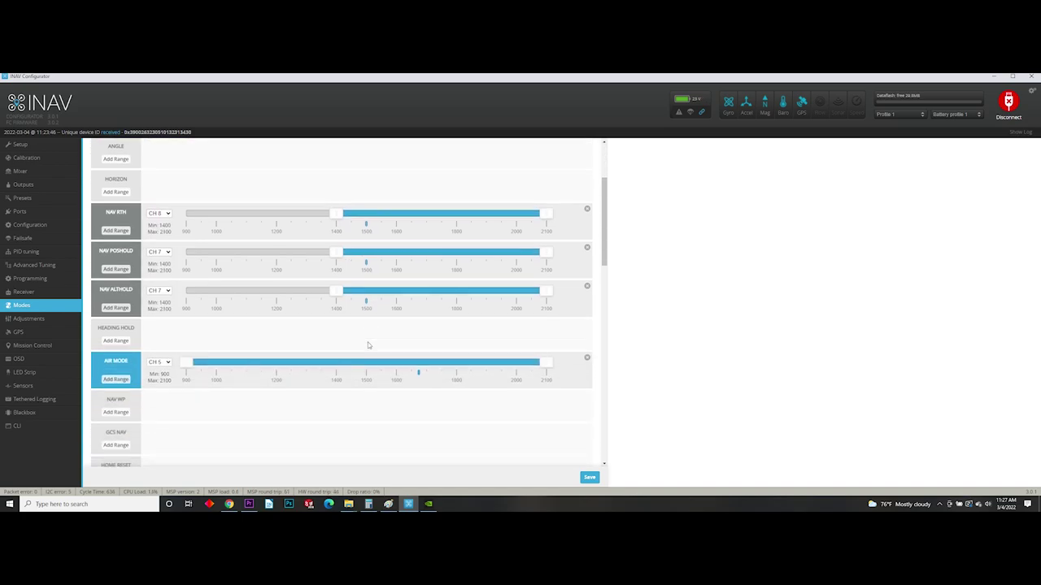
{"action": "scroll", "coordinate": [368, 347], "scroll_direction": "up", "scroll_amount": 2}
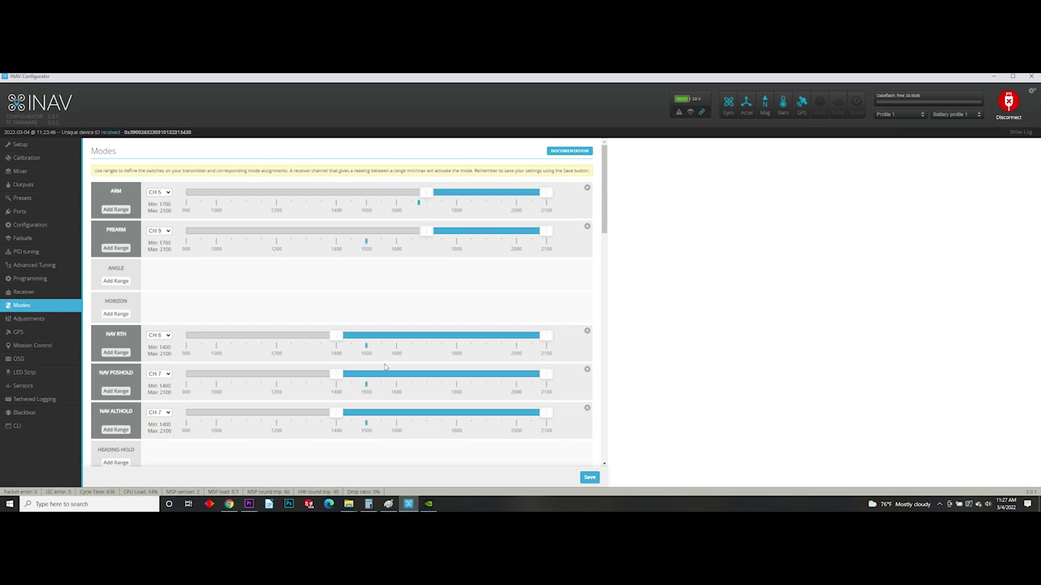
{"action": "scroll", "coordinate": [386, 367], "scroll_direction": "down", "scroll_amount": 1}
{"action": "scroll", "coordinate": [260, 301], "scroll_direction": "down", "scroll_amount": 3}
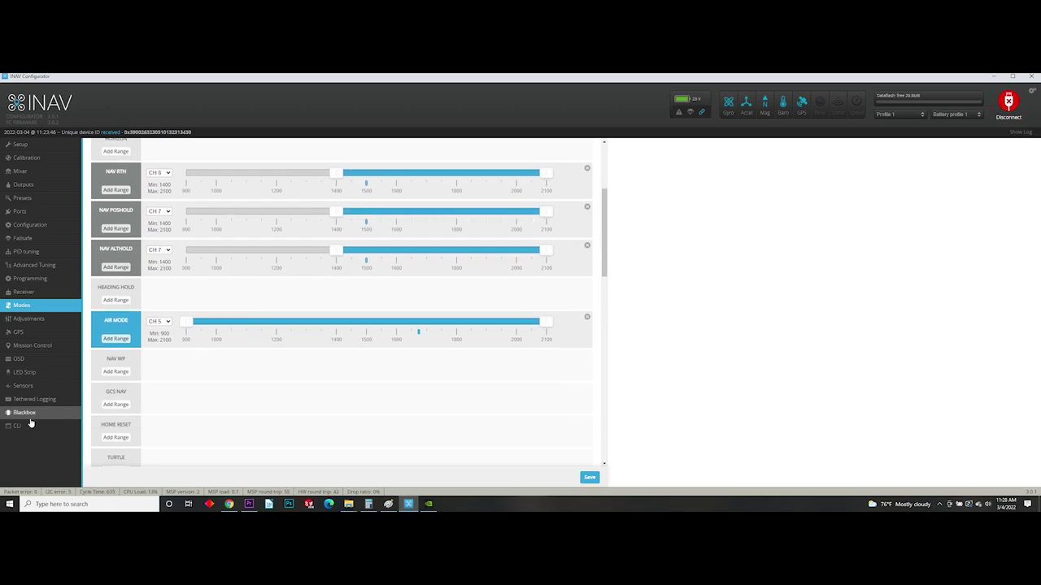
Step: Open the CLI, leave it, and reconnect the flight controller to return to the flight modes
{"action": "left_click", "coordinate": [18, 426]}
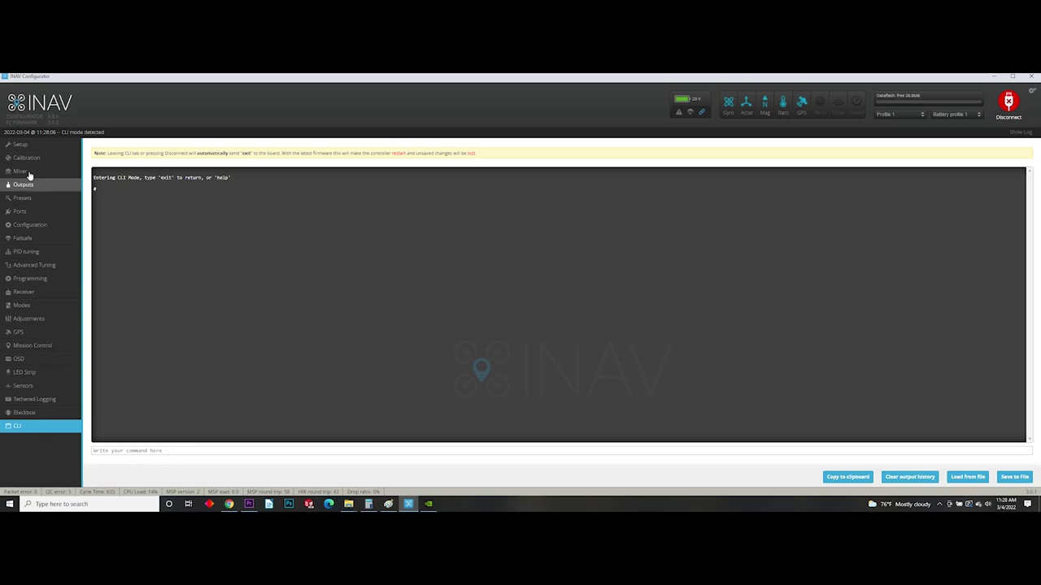
{"action": "left_click", "coordinate": [41, 305]}
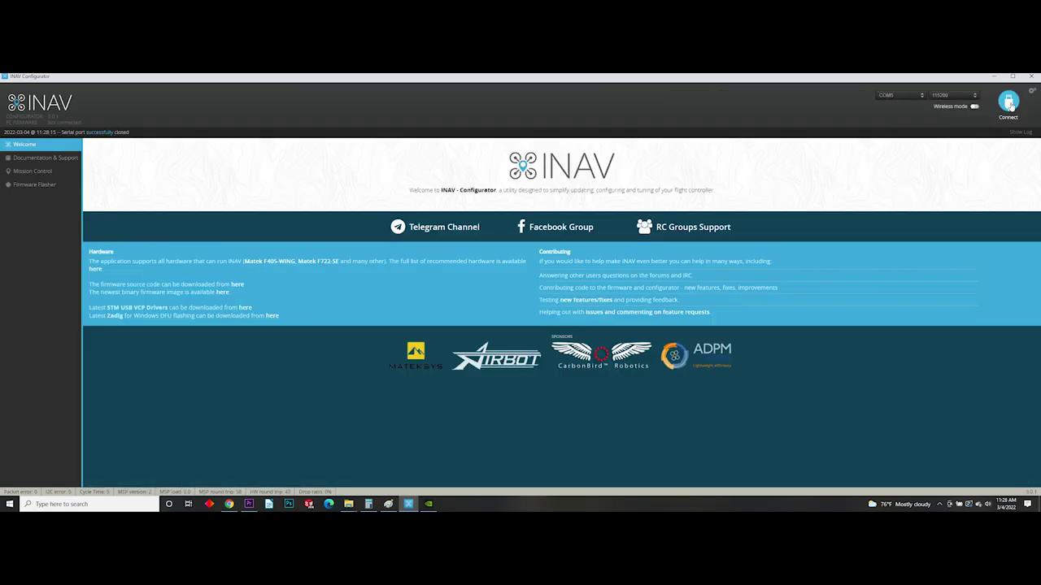
{"action": "left_click", "coordinate": [1010, 106]}
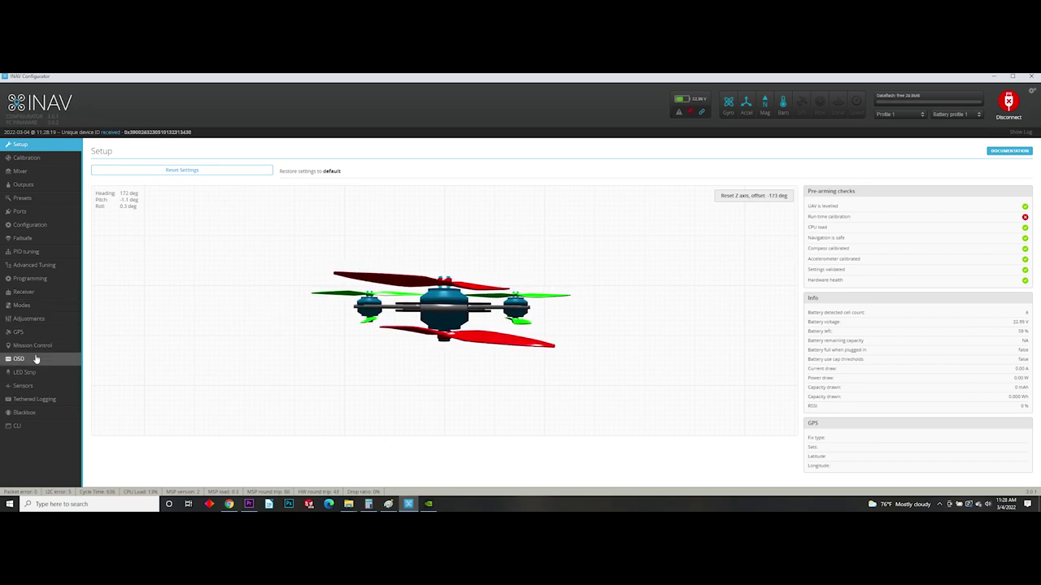
{"action": "left_click", "coordinate": [24, 304]}
Step: Examine the ARM, PREARM, NAV RTH, NAV POSHOLD and NAV ALTHOLD ranges once more
{"action": "scroll", "coordinate": [376, 346], "scroll_direction": "down", "scroll_amount": 5}
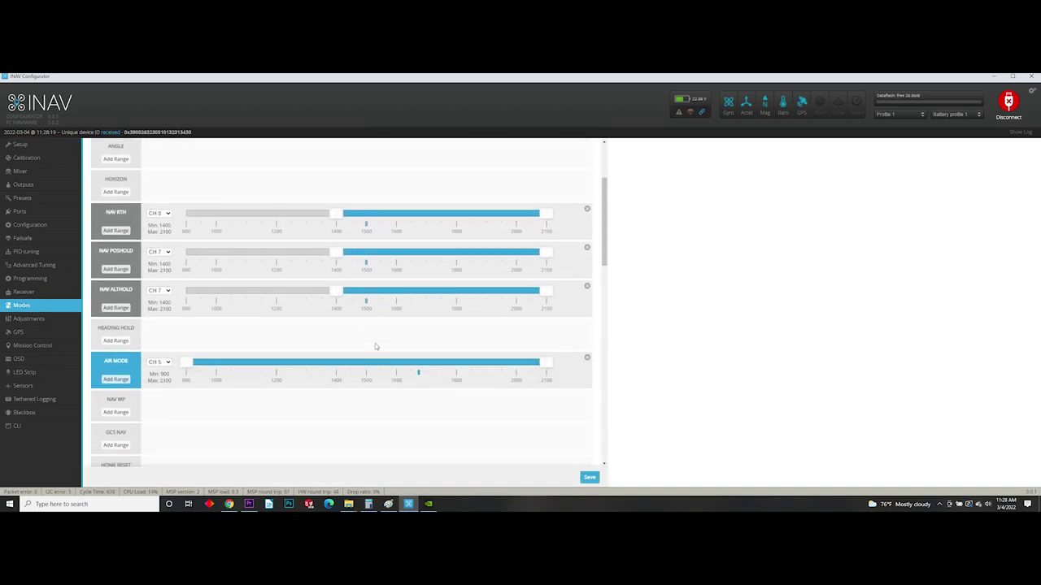
{"action": "scroll", "coordinate": [270, 371], "scroll_direction": "up", "scroll_amount": 5}
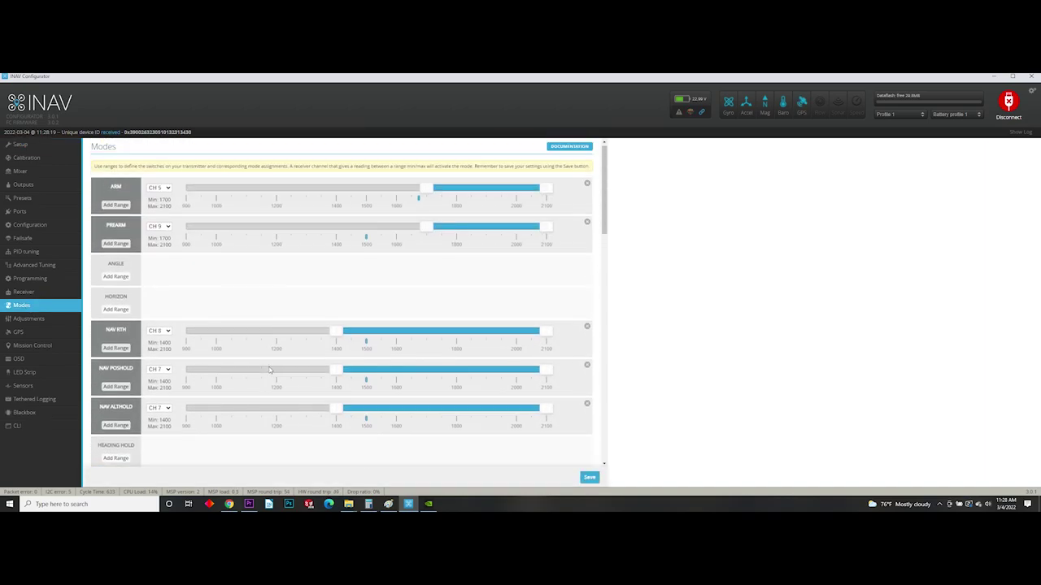
{"action": "scroll", "coordinate": [270, 370], "scroll_direction": "down", "scroll_amount": 1}
{"action": "scroll", "coordinate": [270, 371], "scroll_direction": "down", "scroll_amount": 1}
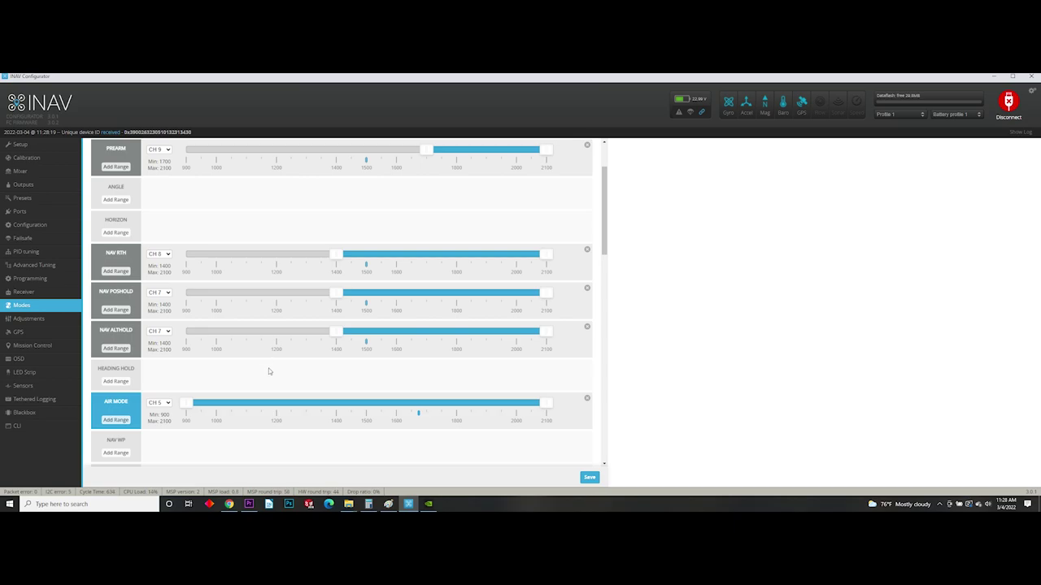
{"action": "scroll", "coordinate": [310, 377], "scroll_direction": "up", "scroll_amount": 2}
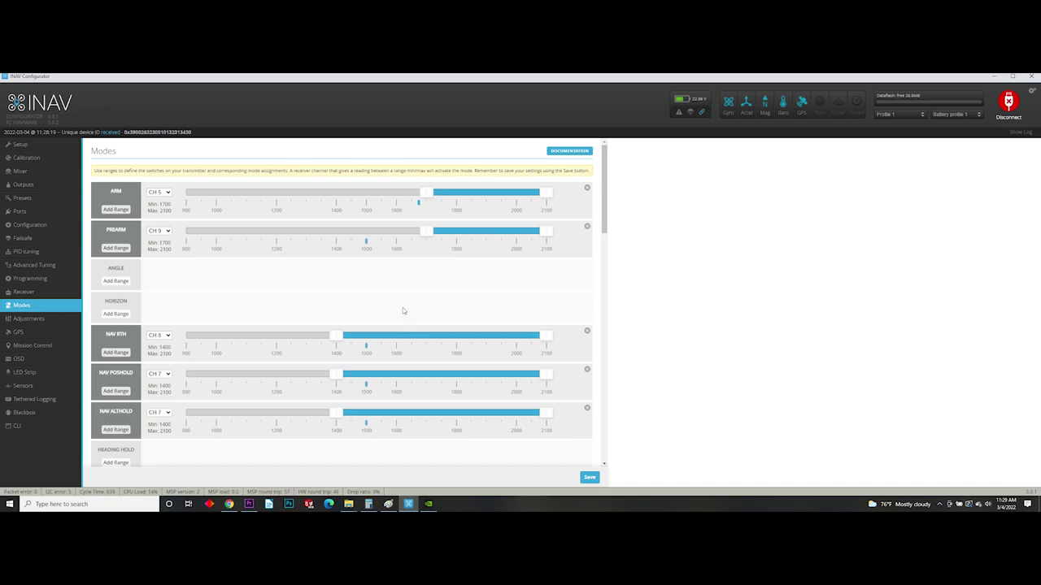
{"action": "scroll", "coordinate": [402, 307], "scroll_direction": "down", "scroll_amount": 2}
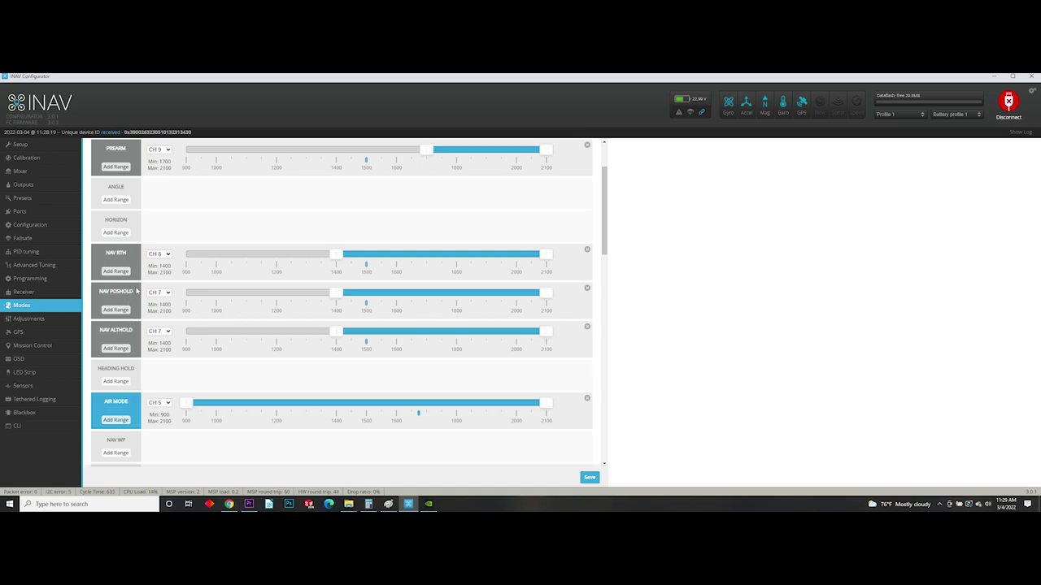
{"action": "scroll", "coordinate": [444, 308], "scroll_direction": "up", "scroll_amount": 2}
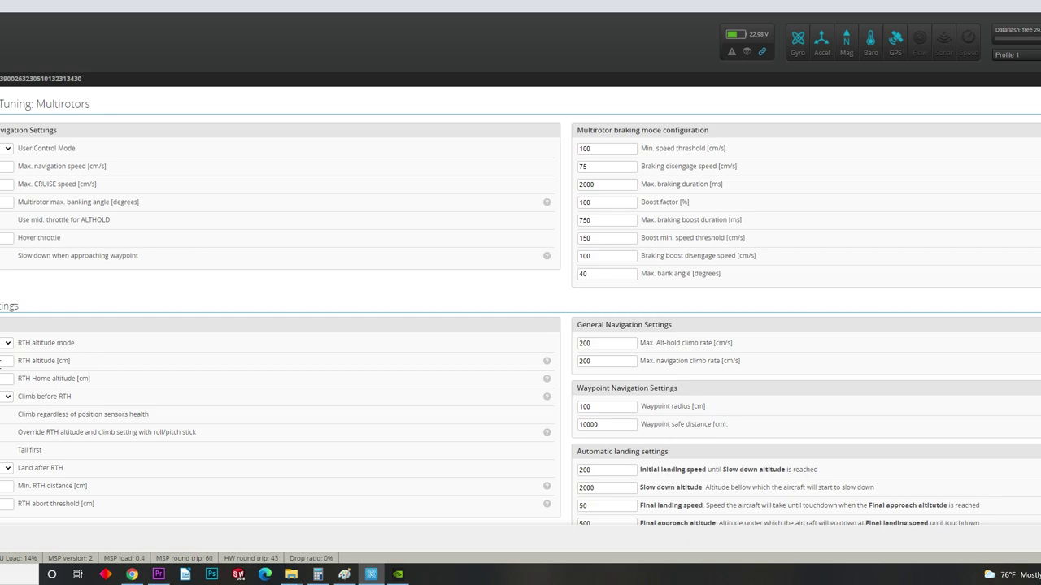
Step: Inspect the RTH altitude setting in the advanced tuning for multirotors
{"action": "left_click_drag", "start_coordinate": [72, 362], "coordinate": [57, 365]}
{"action": "left_click", "coordinate": [65, 365]}
{"action": "triple_click", "coordinate": [67, 365]}
{"action": "left_click", "coordinate": [72, 370]}
{"action": "triple_click", "coordinate": [75, 365]}
{"action": "left_click", "coordinate": [74, 365]}
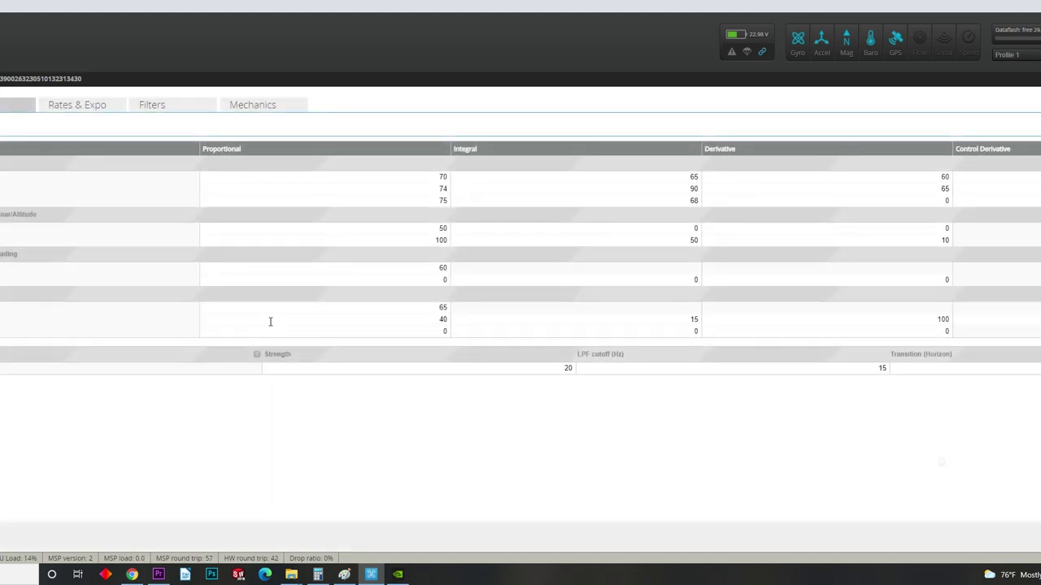
Step: View the Rates & Expo values in the PID tuning and return to the setup overview
{"action": "left_click", "coordinate": [42, 109]}
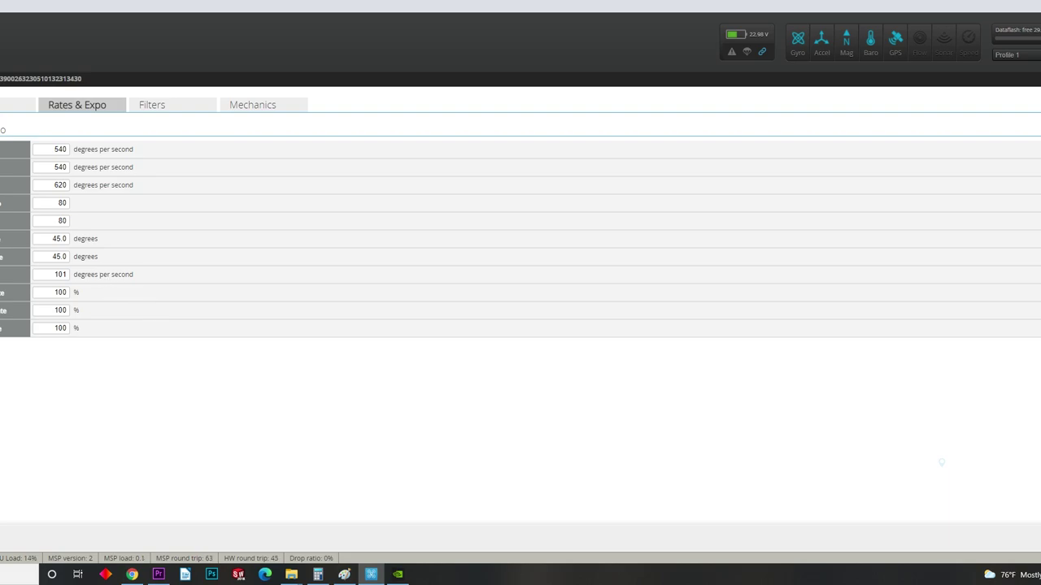
{"action": "left_click", "coordinate": [2, 114]}
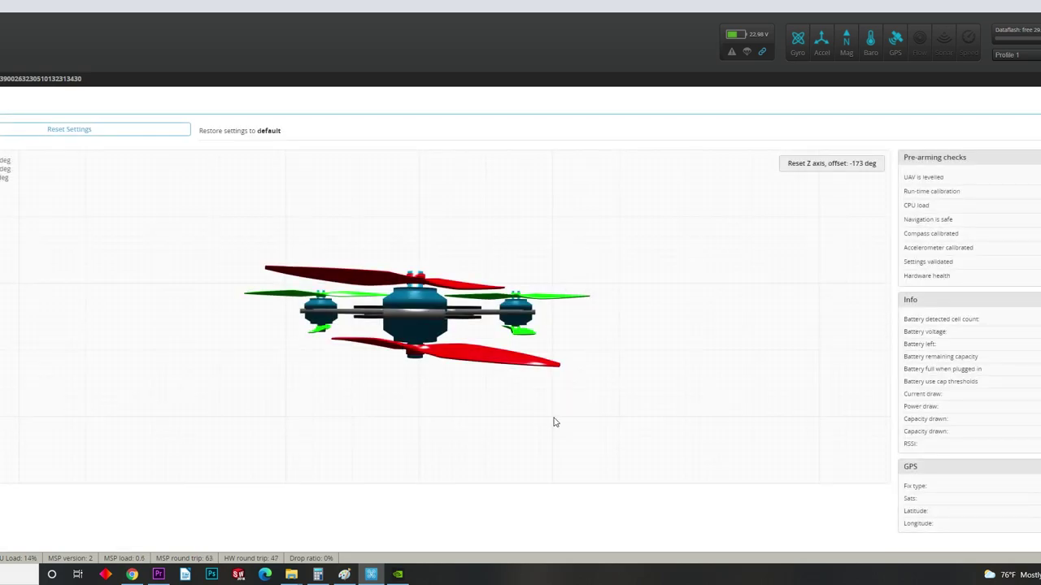